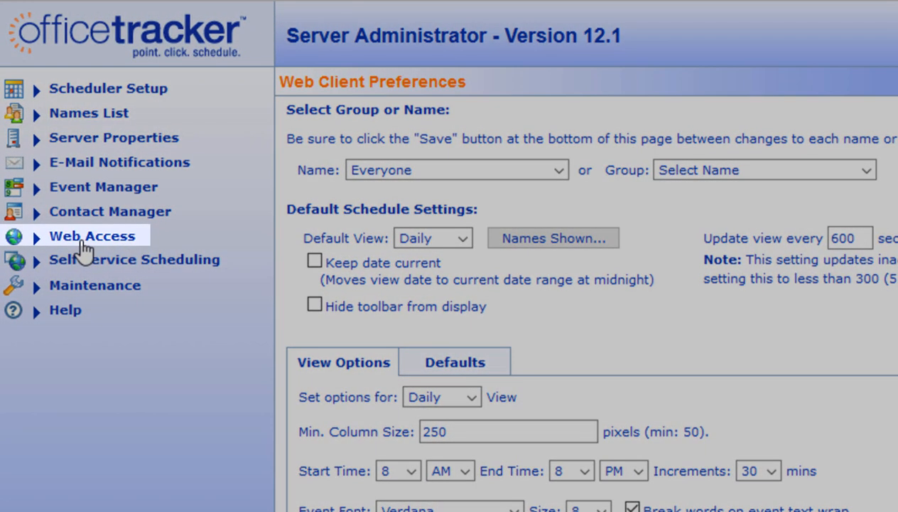
- Open the Web Client preferences under Web Access
left_click(84, 239)
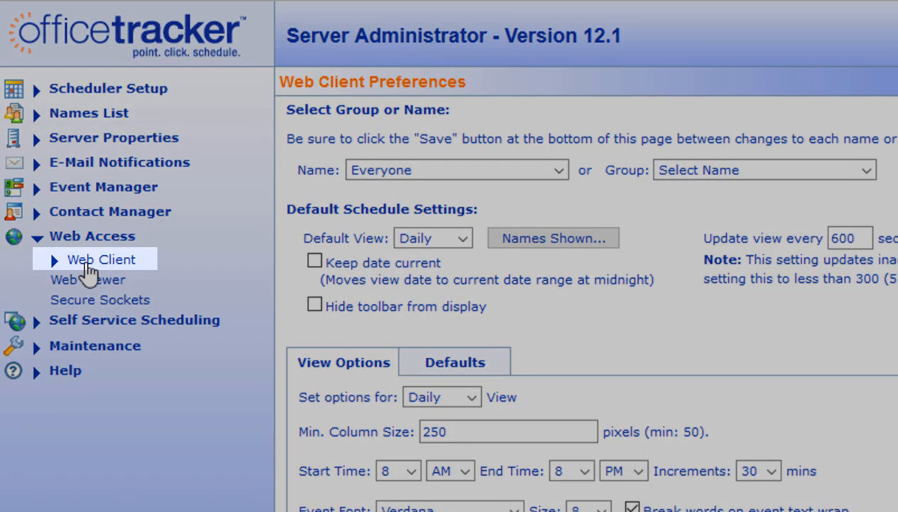
left_click(84, 263)
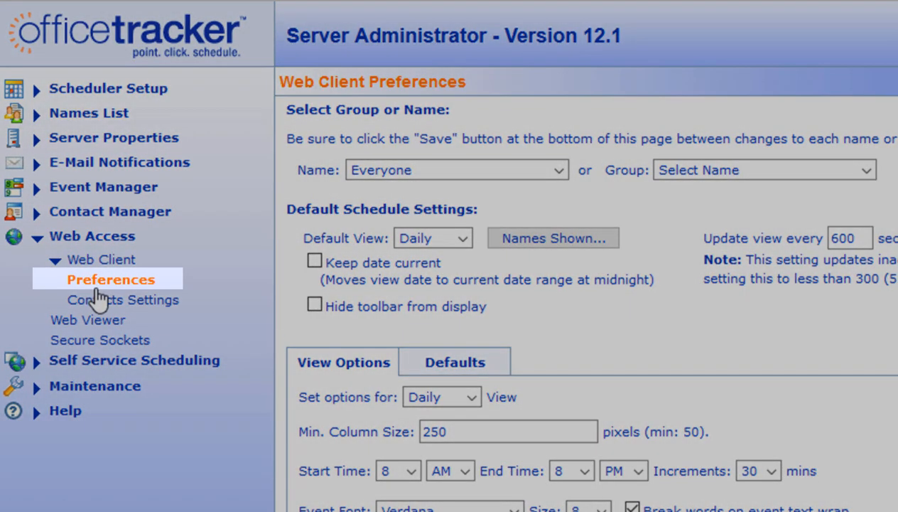
left_click(96, 288)
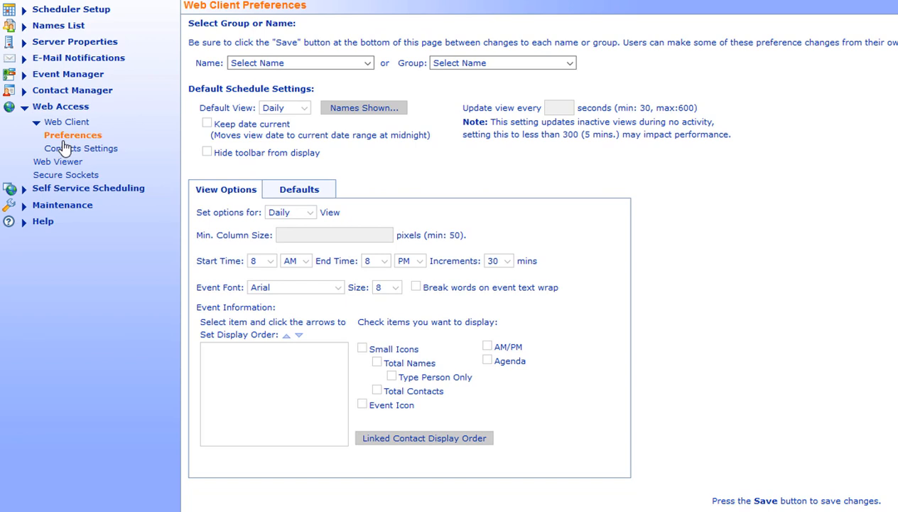
- Load the Web Client preferences for Everyone and check the group selection
left_click(250, 66)
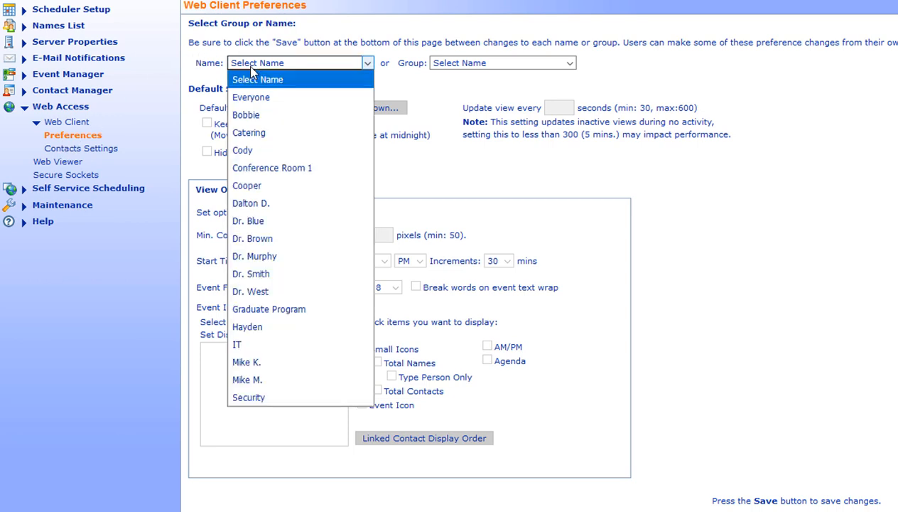
left_click(257, 100)
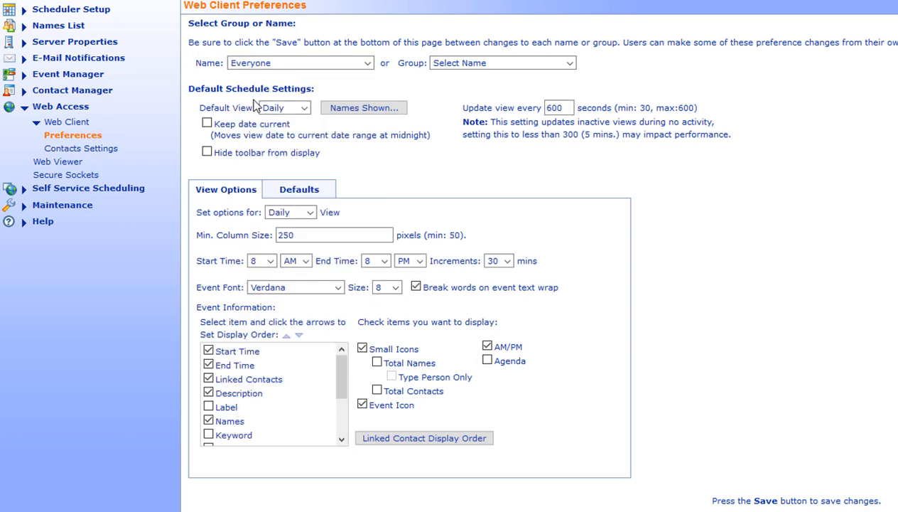
left_click(465, 63)
left_click(381, 80)
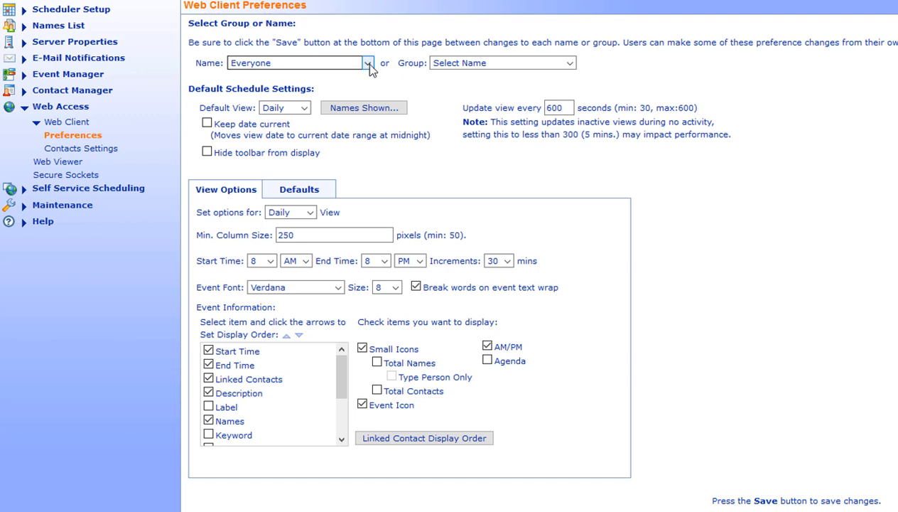
- Load the Web Client preferences for an individual staff member and check the available default views
left_click(366, 64)
left_click(334, 133)
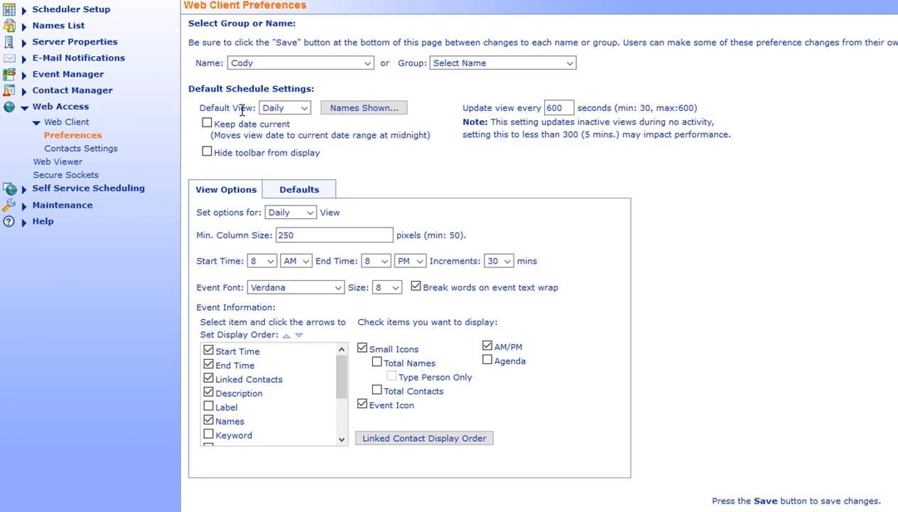
left_click(304, 110)
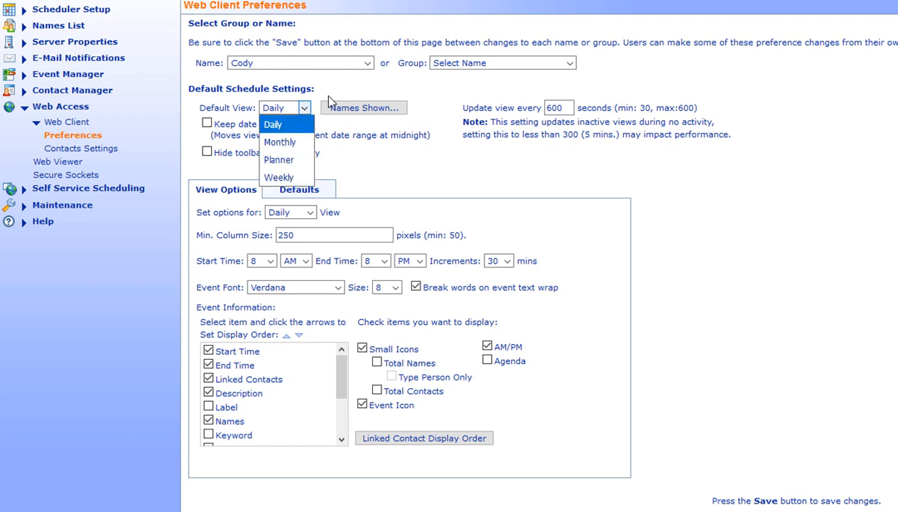
left_click(324, 95)
- Add Classroom 1B to the names shown in the selected person's default schedule
left_click(340, 110)
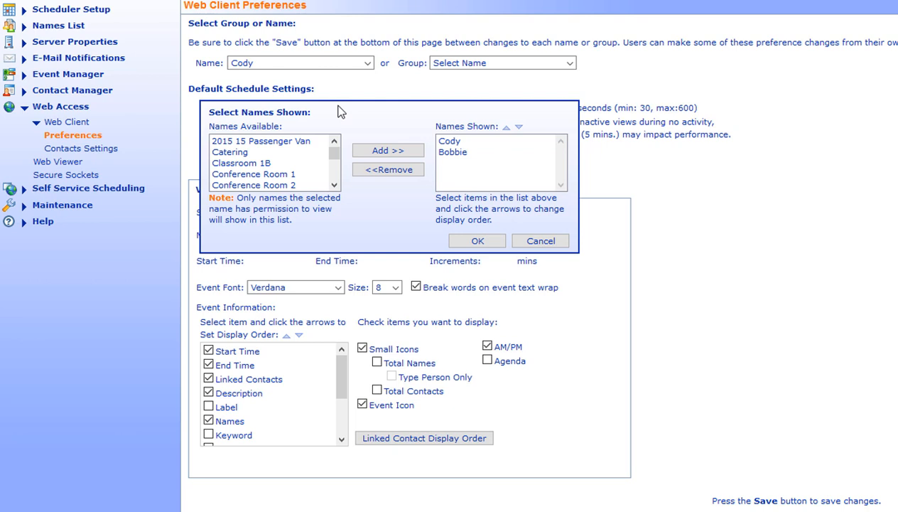
left_click(265, 164)
left_click(373, 151)
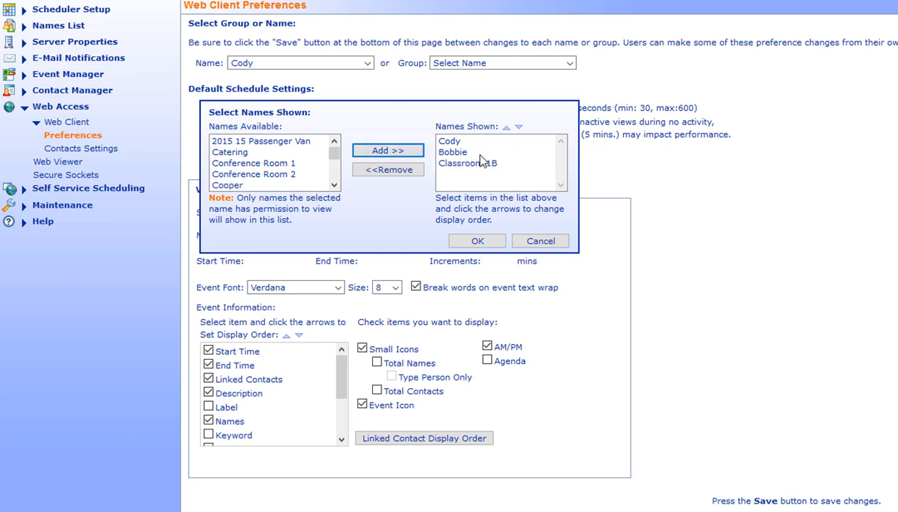
left_click(477, 241)
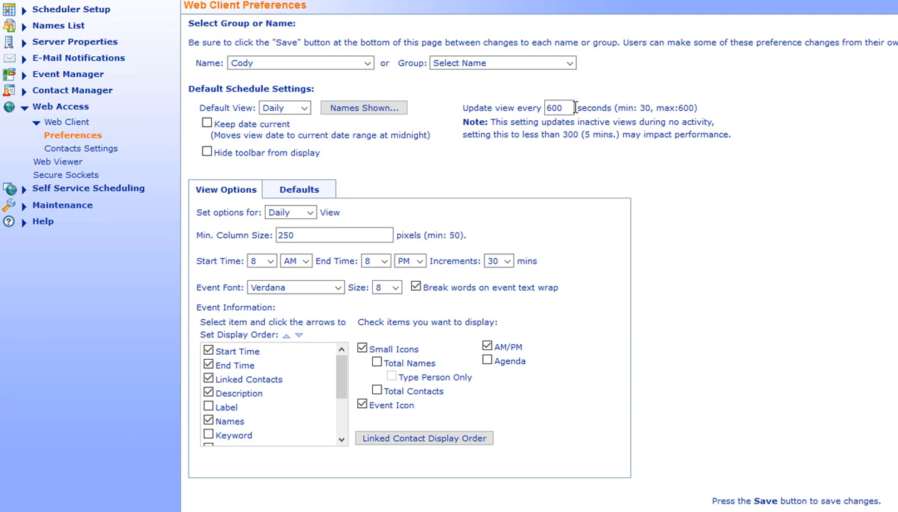
- Set the view to update every 30 seconds and enable keeping the date current
left_click_drag(571, 108, 536, 100)
type("30")
left_click(207, 124)
left_click(208, 155)
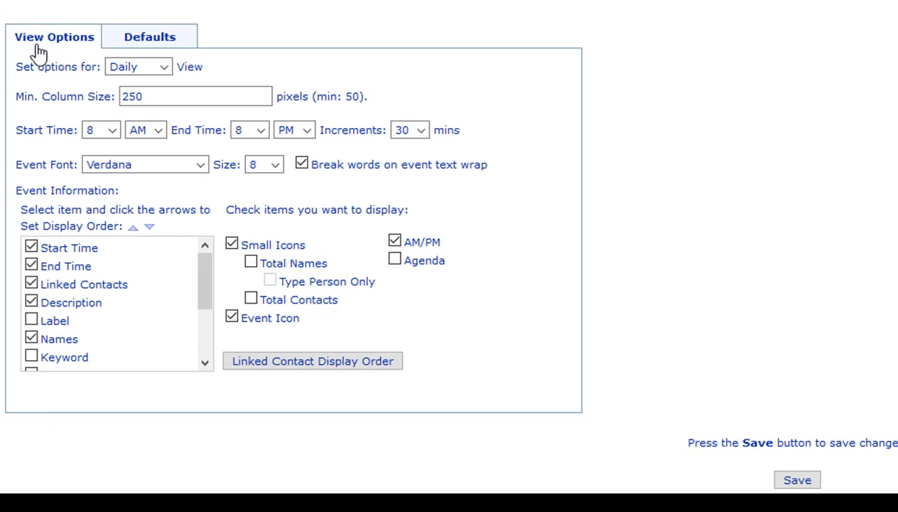
- Check which views can have their own options and look at the Daily view's minimum column size
left_click(158, 74)
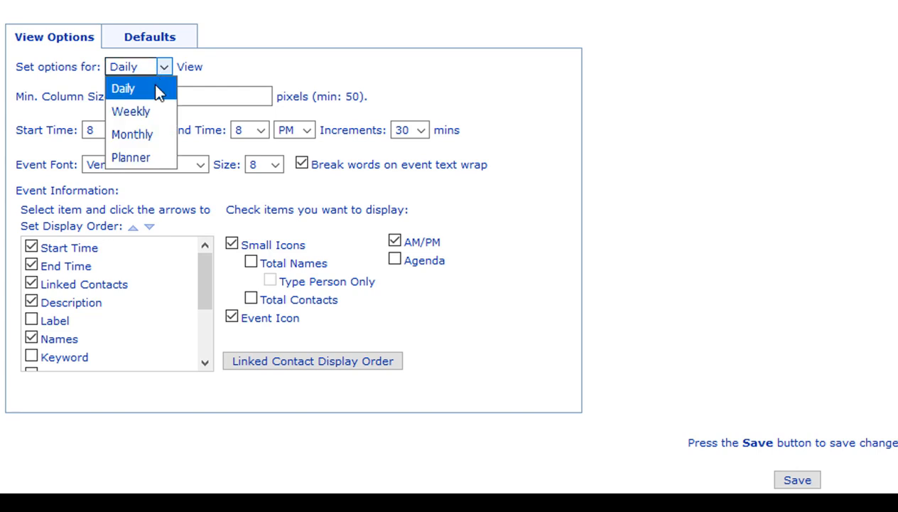
left_click(224, 71)
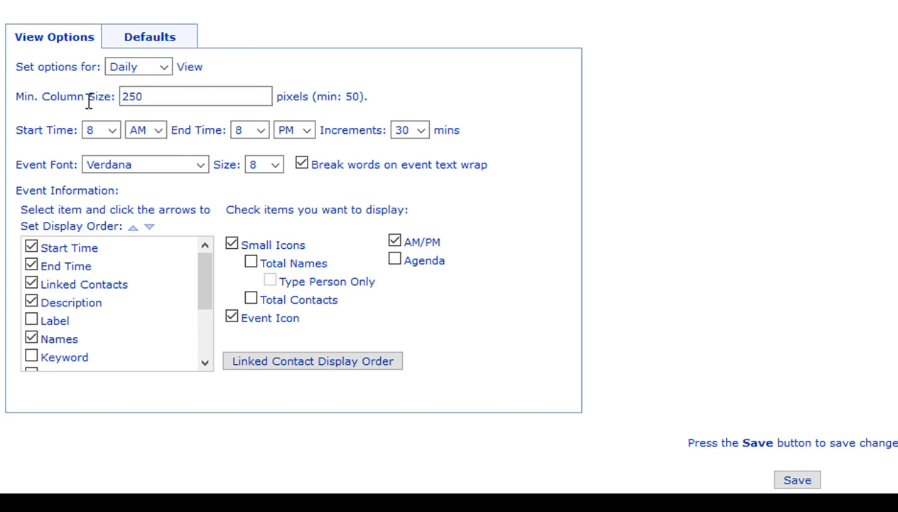
left_click(136, 101)
- Try hiding Start Time and moving End Time above it in the event information, and revert both changes
left_click(31, 248)
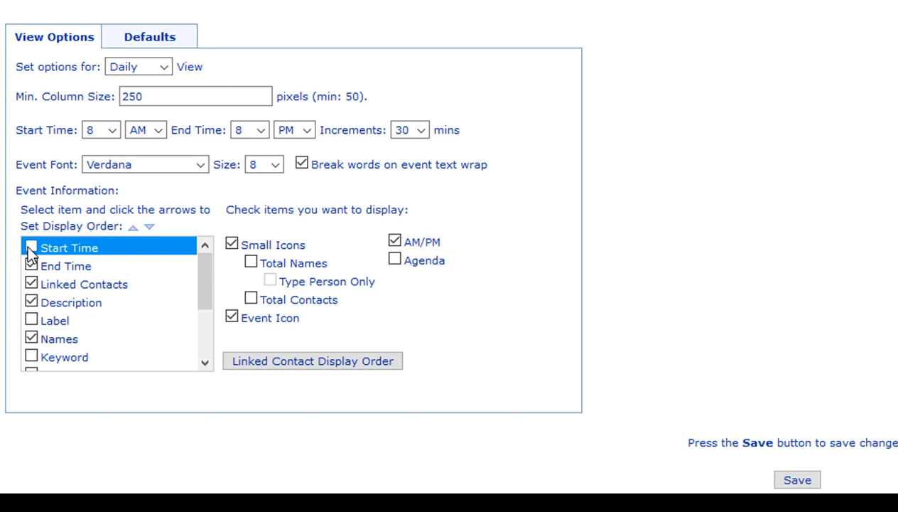
left_click(31, 248)
left_click(56, 268)
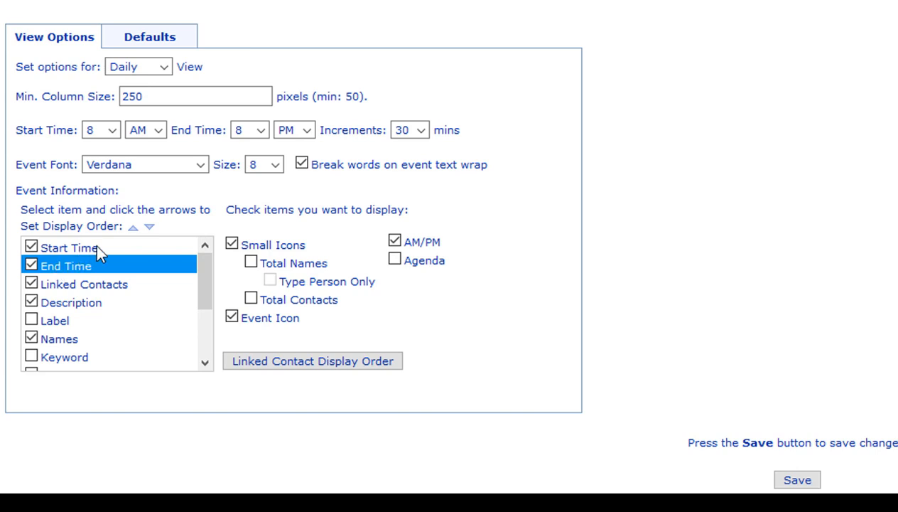
left_click(133, 228)
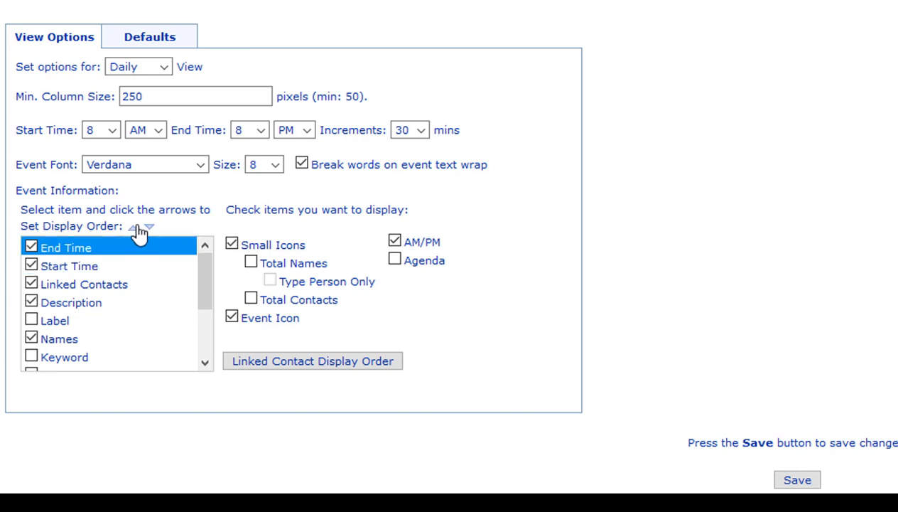
left_click(148, 228)
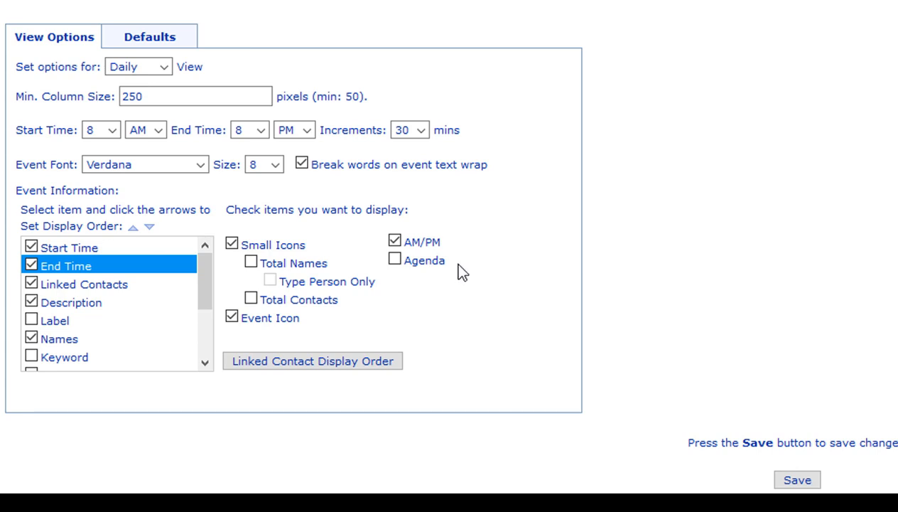
- Review the display order of linked contact details and accept it as it is
left_click(348, 362)
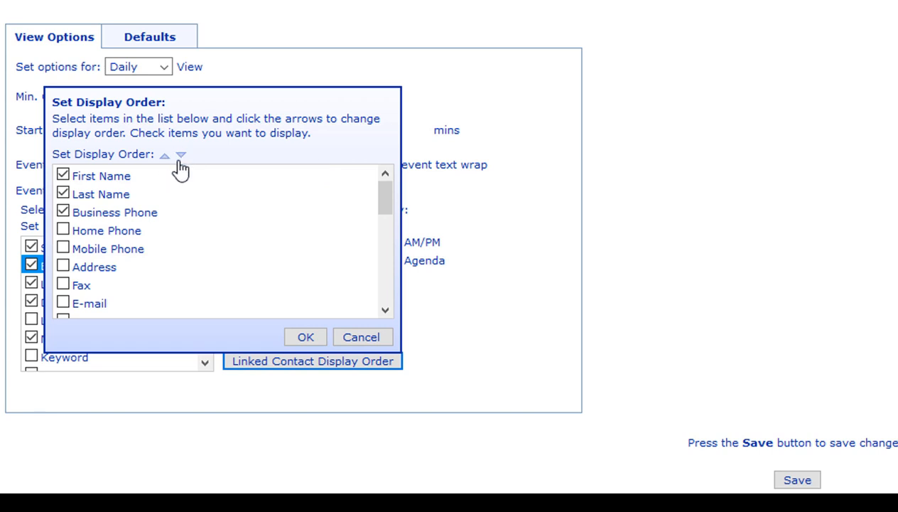
left_click(315, 338)
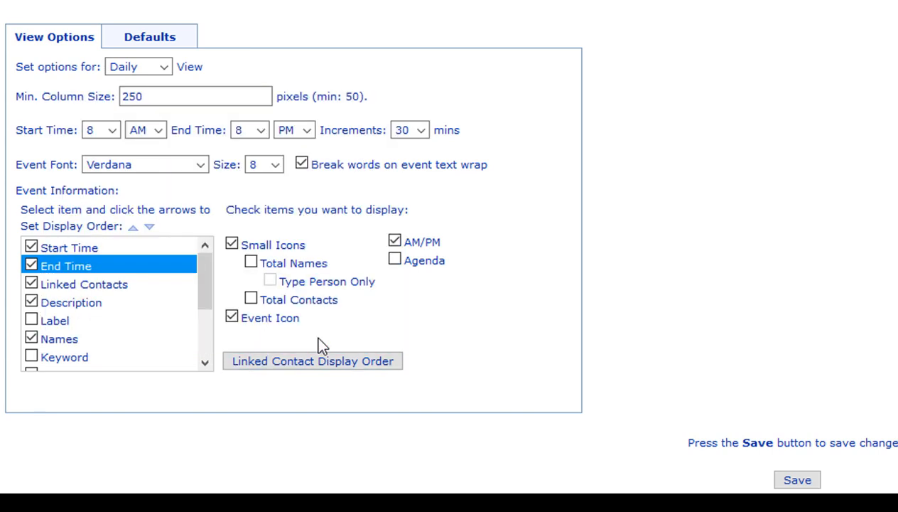
- In the event defaults, set the no-label color to light purple and the label to Appointment
left_click(149, 44)
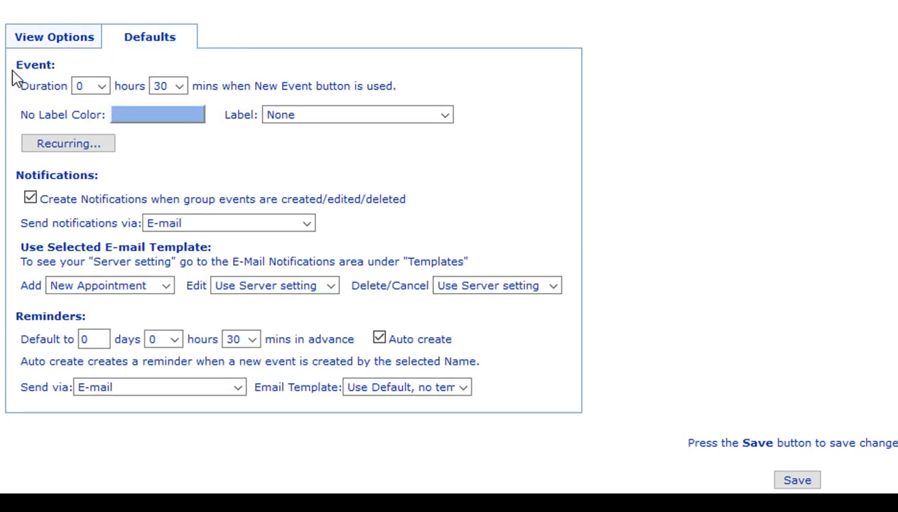
left_click(143, 118)
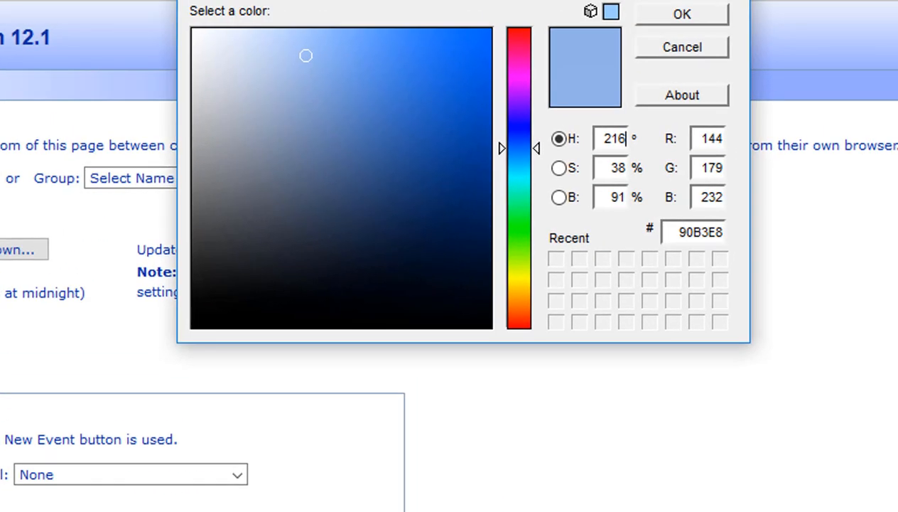
left_click(512, 95)
left_click(709, 21)
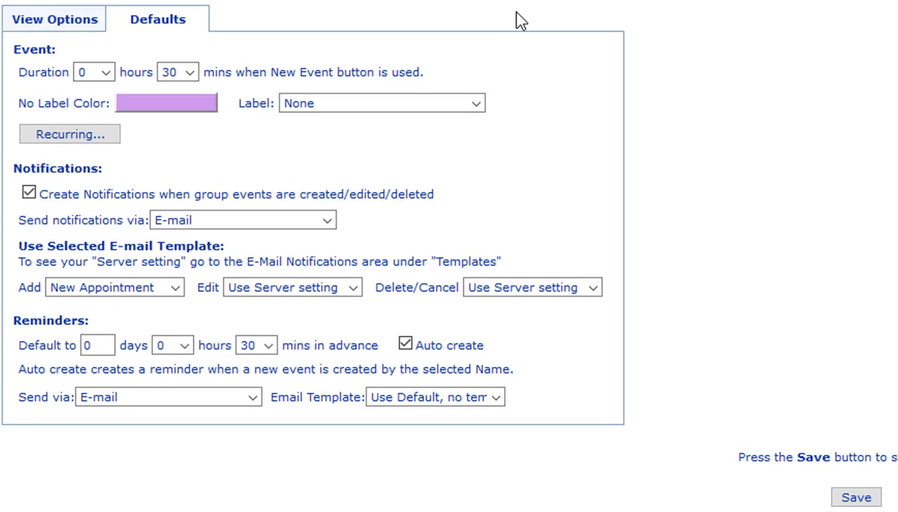
left_click(477, 105)
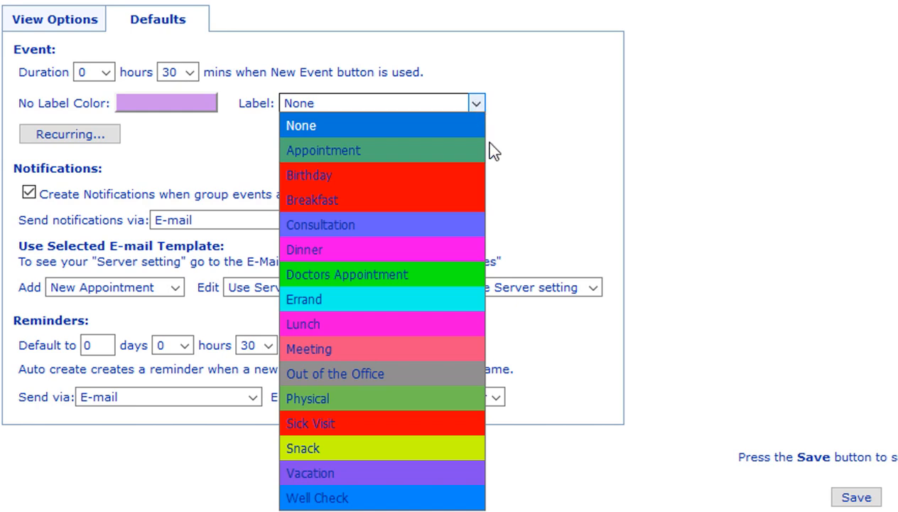
left_click(439, 149)
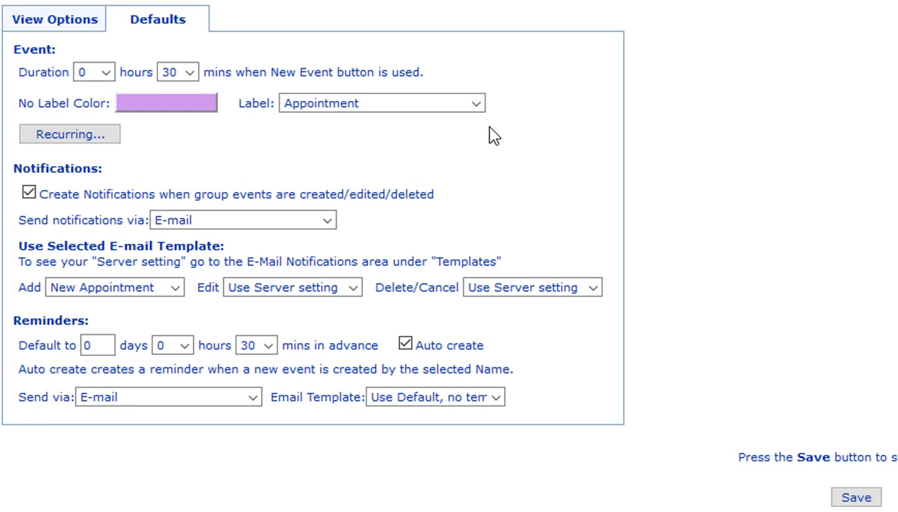
- Review the default recurring preferences for daily, weekly, monthly and yearly events and accept them
left_click(91, 146)
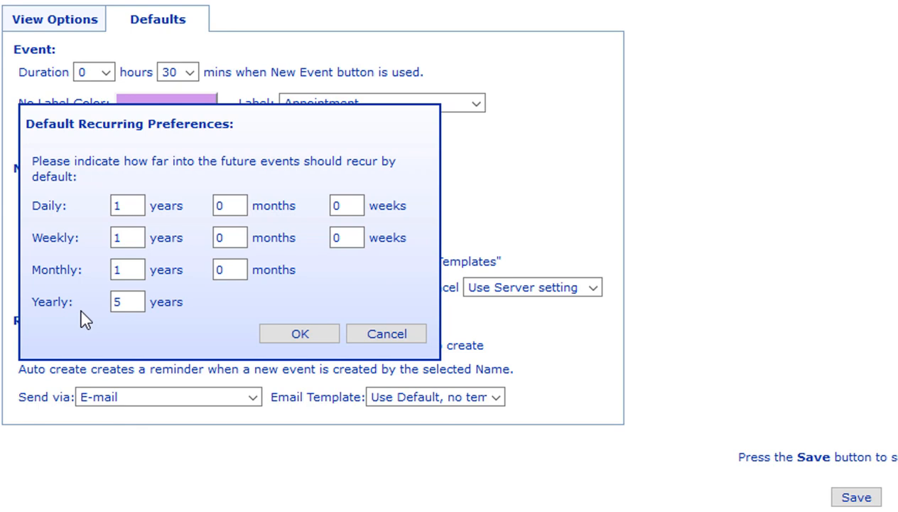
left_click(291, 335)
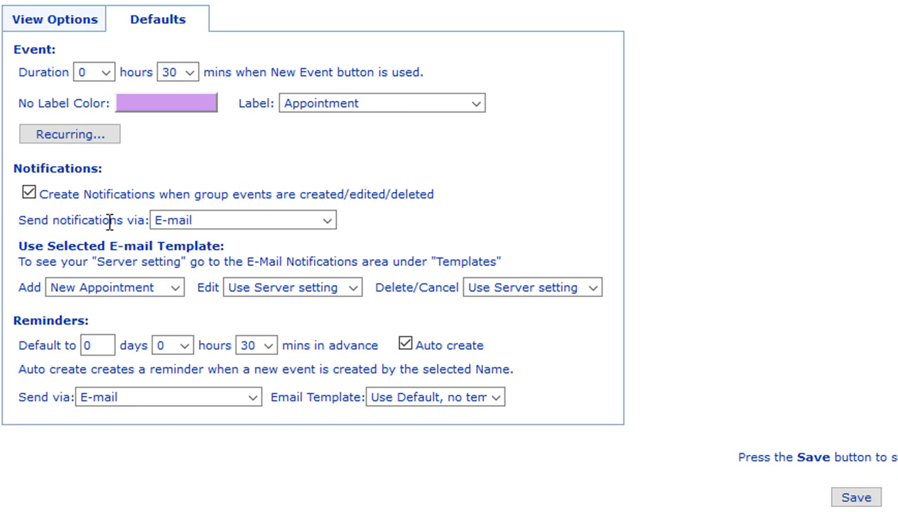
- Check the delivery methods for notifications and where the e-mail templates are managed
left_click(228, 221)
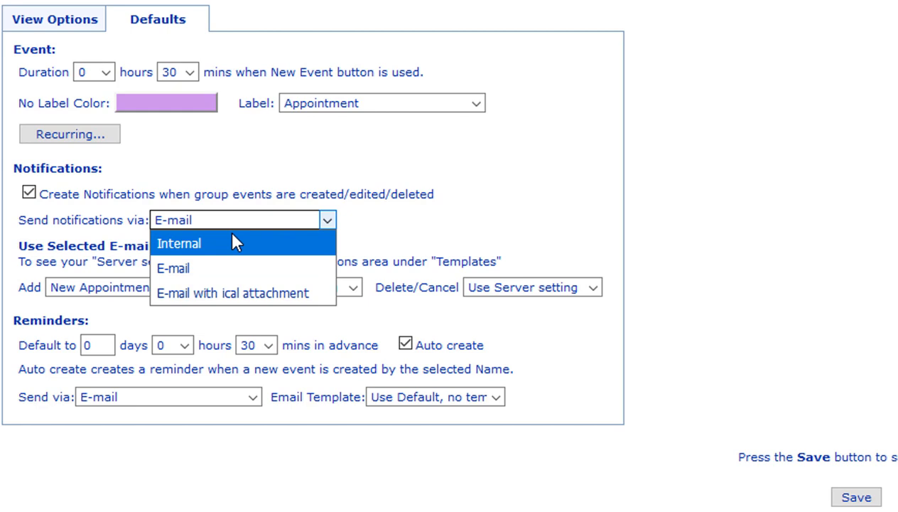
left_click(9, 230)
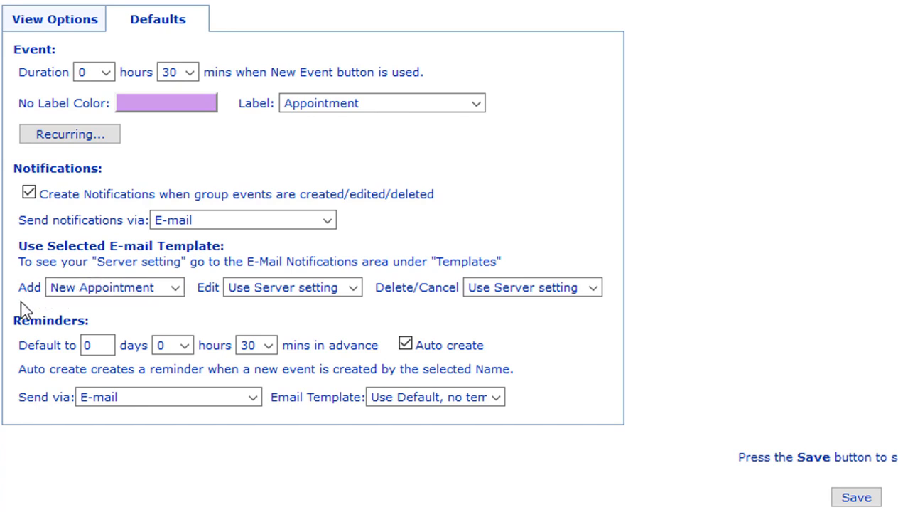
left_click(171, 289)
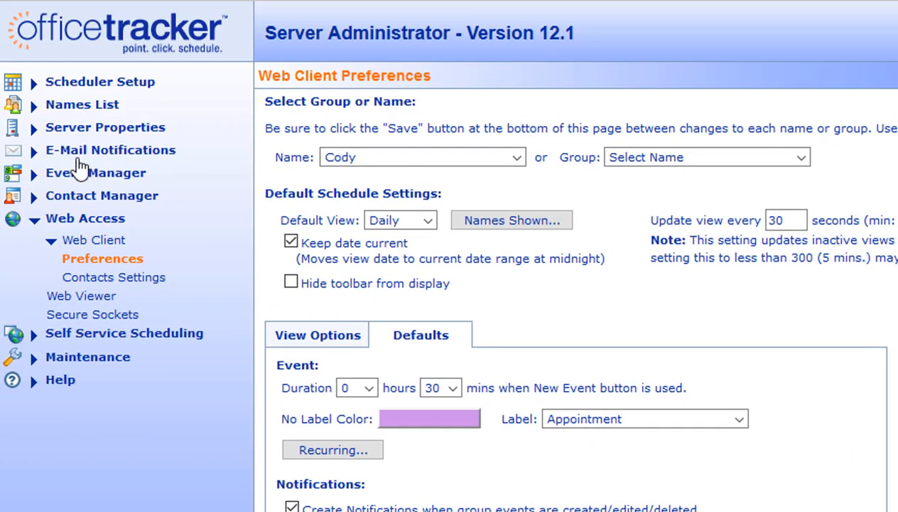
left_click(78, 154)
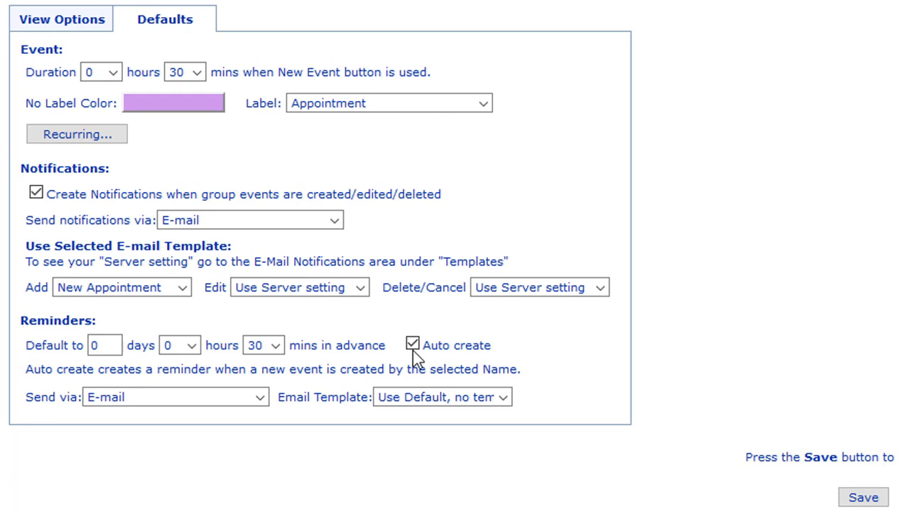
- Set the reminder e-mail template to Appointment Reminder and save the preferences
left_click(118, 399)
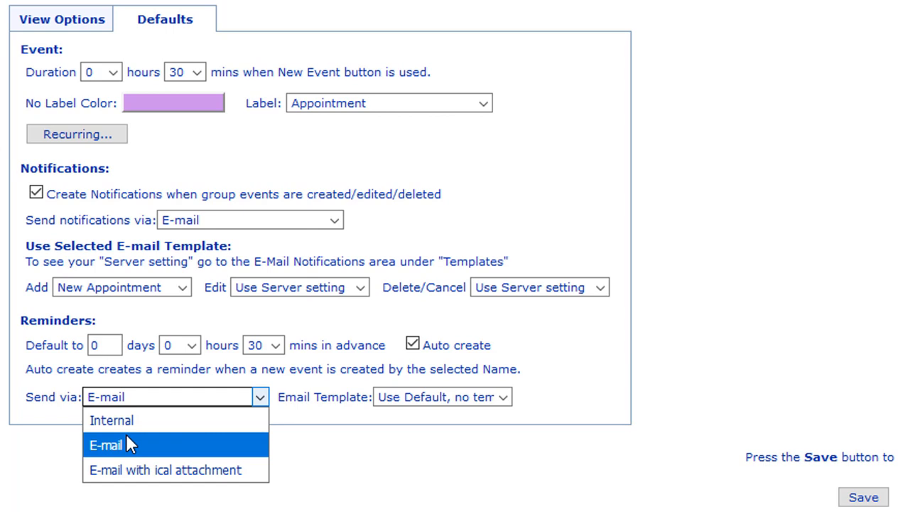
left_click(399, 421)
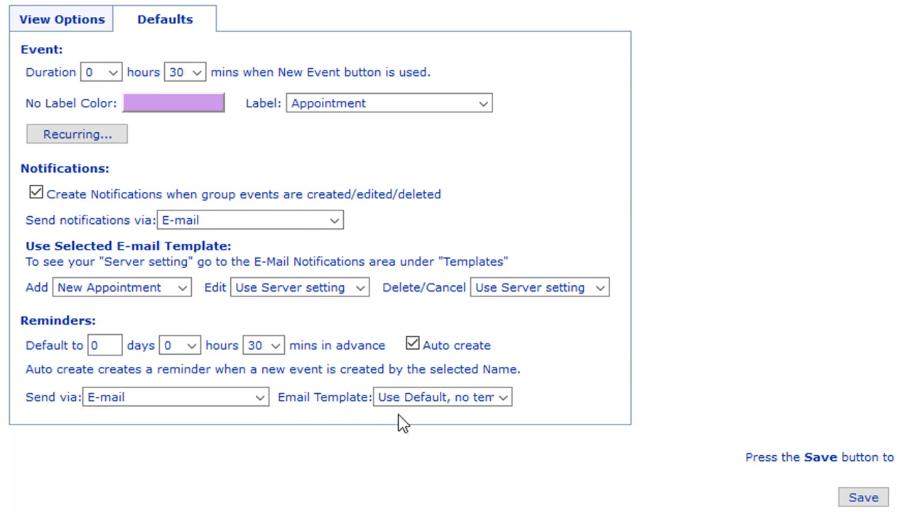
left_click(500, 397)
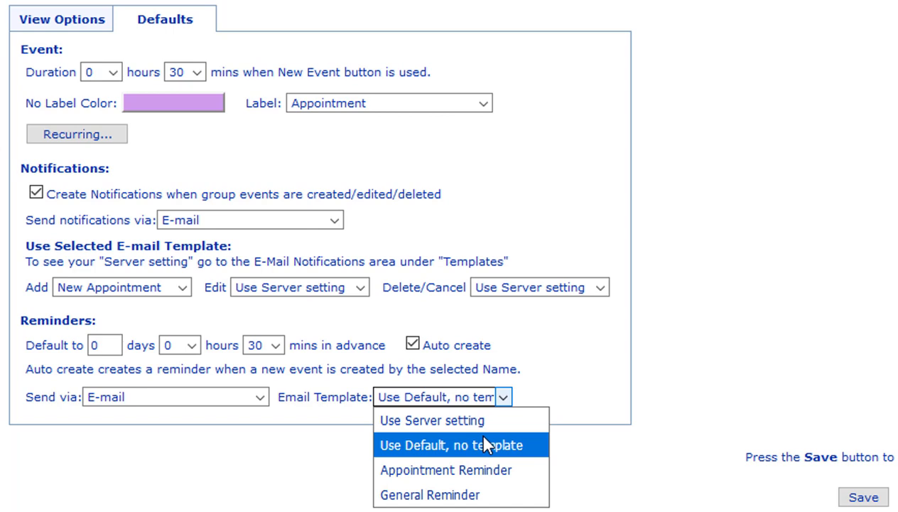
left_click(481, 473)
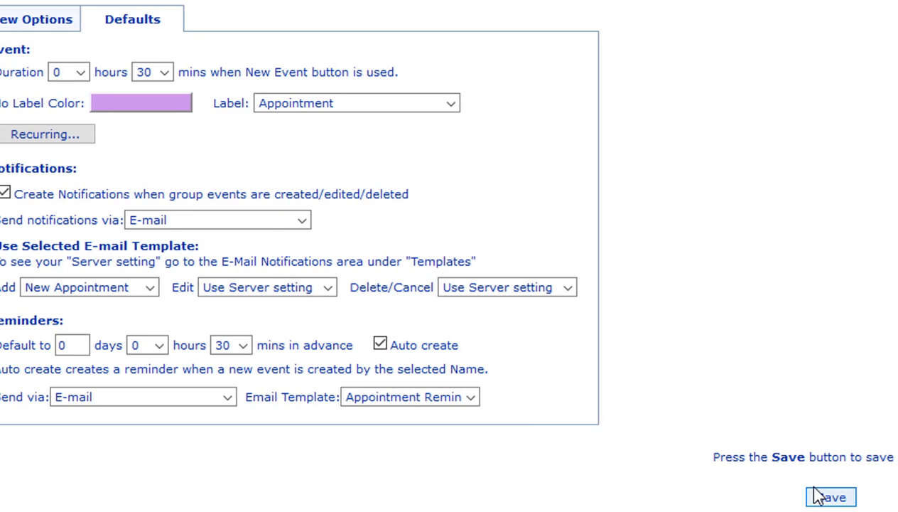
left_click(821, 496)
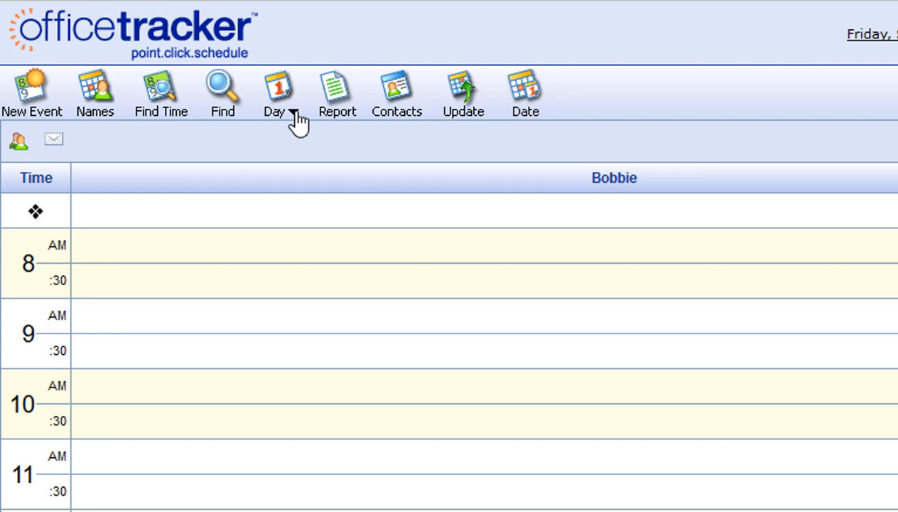
- In the web client schedule, open the View & Default Options and examine the default settings
left_click(295, 114)
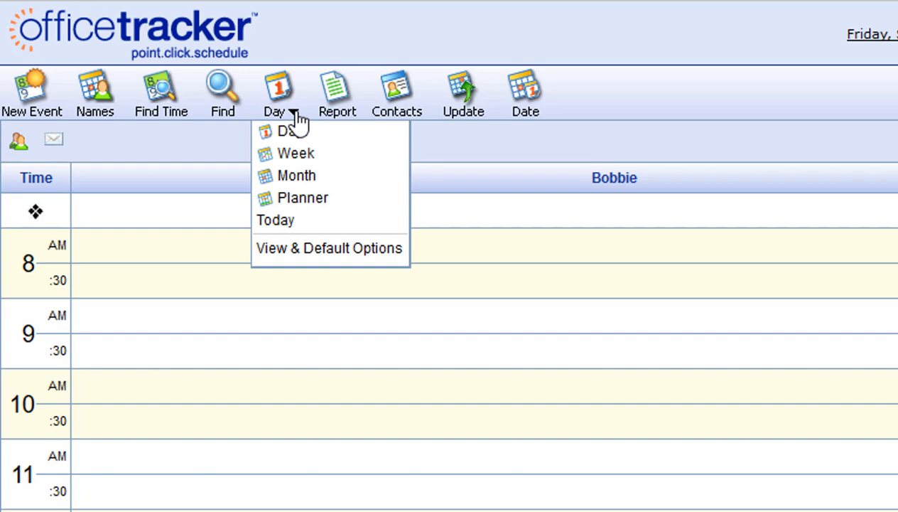
left_click(318, 249)
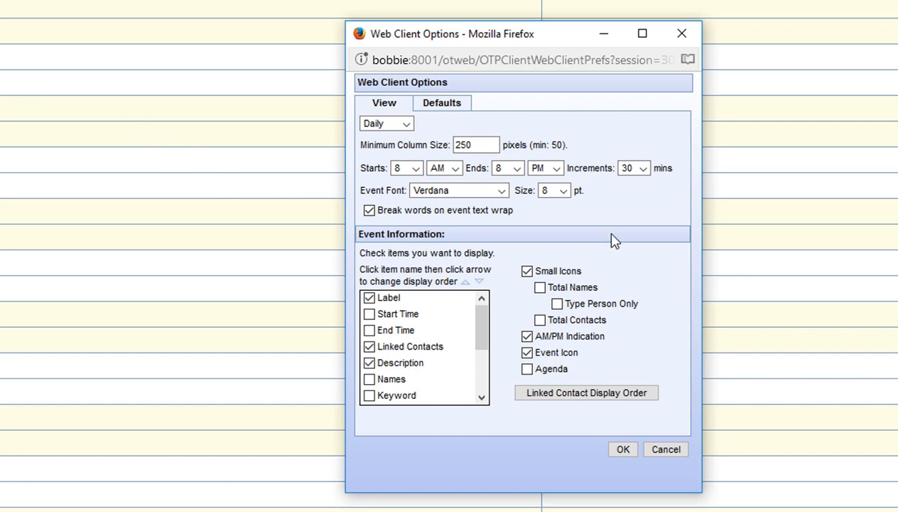
left_click(455, 110)
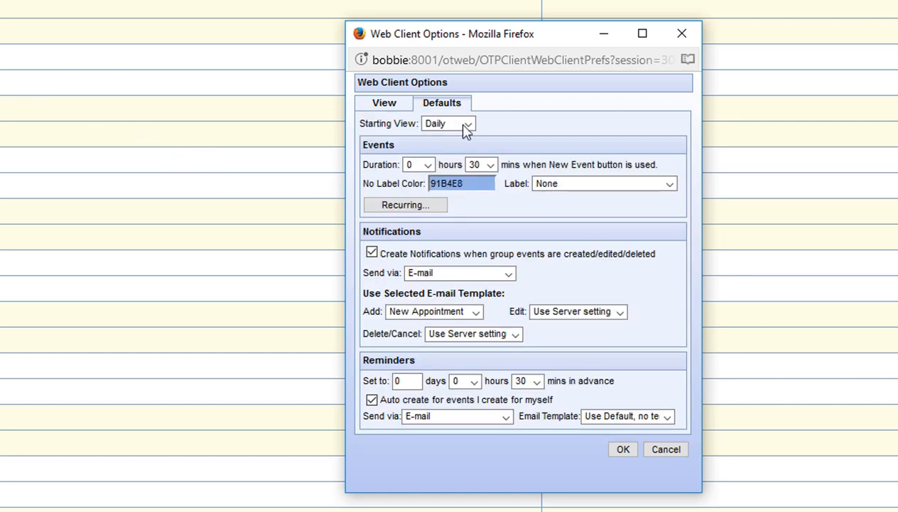